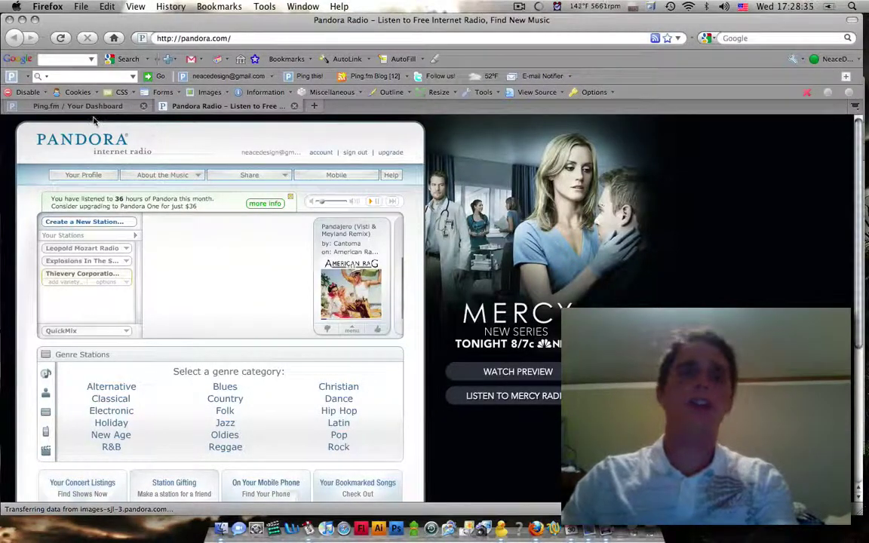
# Step: Switch to the 'Ping.fm / Your Dashboard' tab and look over its linked networks and message box
pyautogui.click(83, 106)
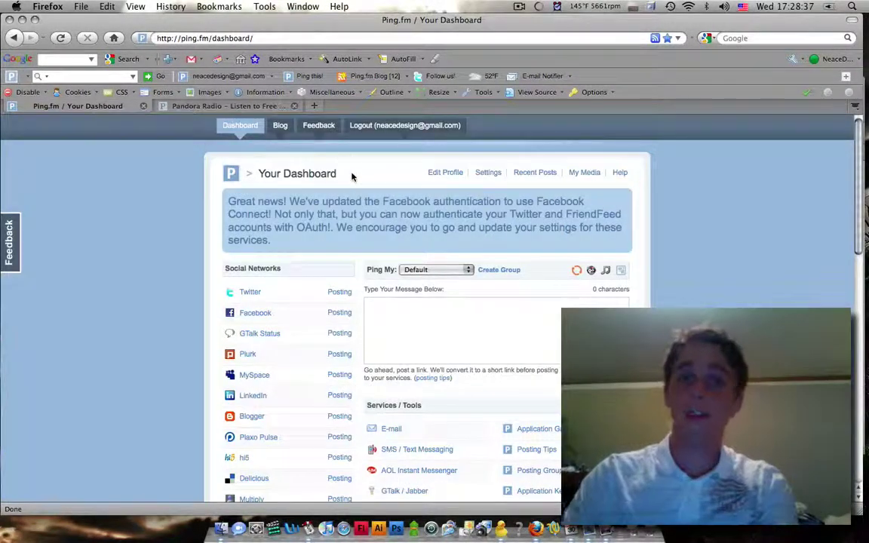
pyautogui.scroll(-3, 663, 290)
pyautogui.scroll(-5, 682, 291)
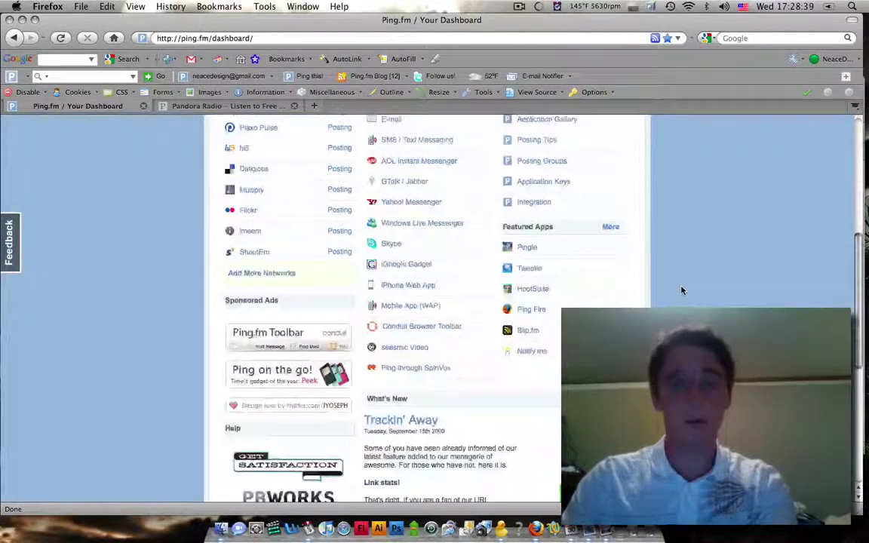
pyautogui.scroll(2, 679, 290)
pyautogui.scroll(5, 685, 293)
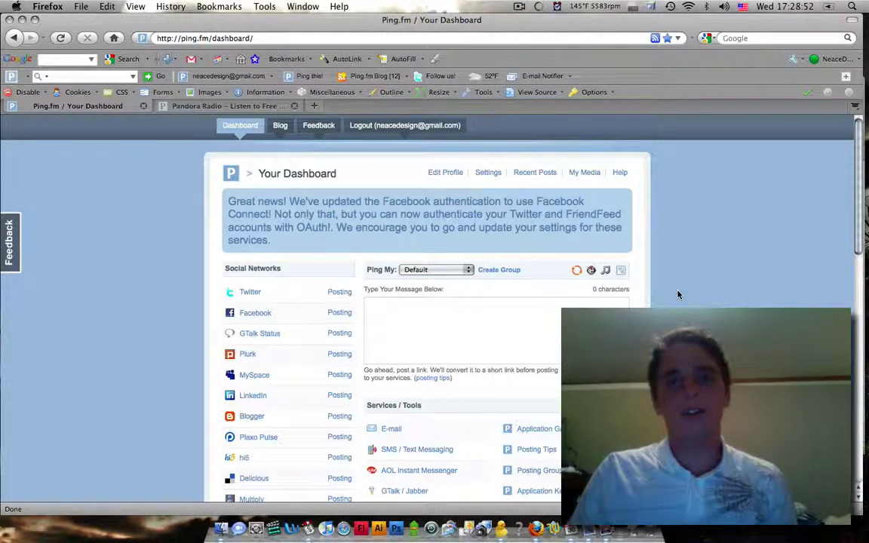
pyautogui.scroll(-3, 648, 283)
pyautogui.scroll(3, 649, 285)
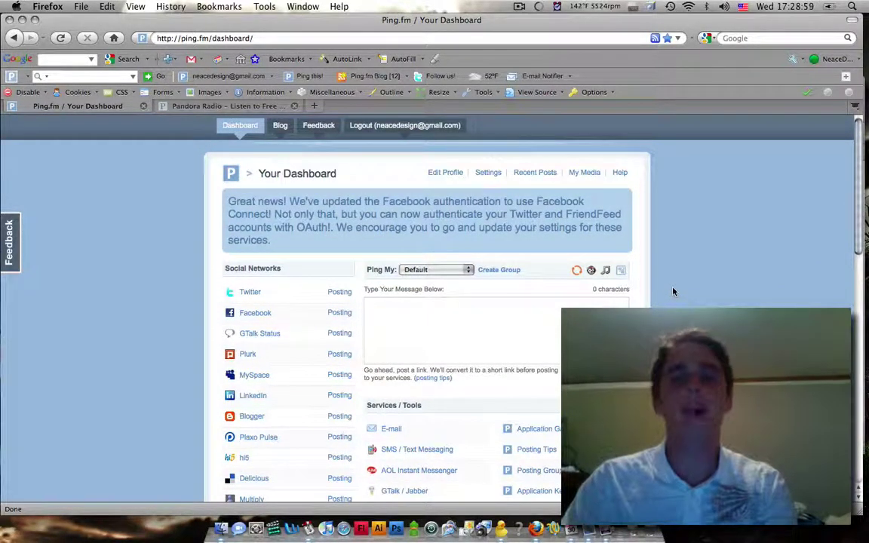
pyautogui.scroll(-4, 674, 291)
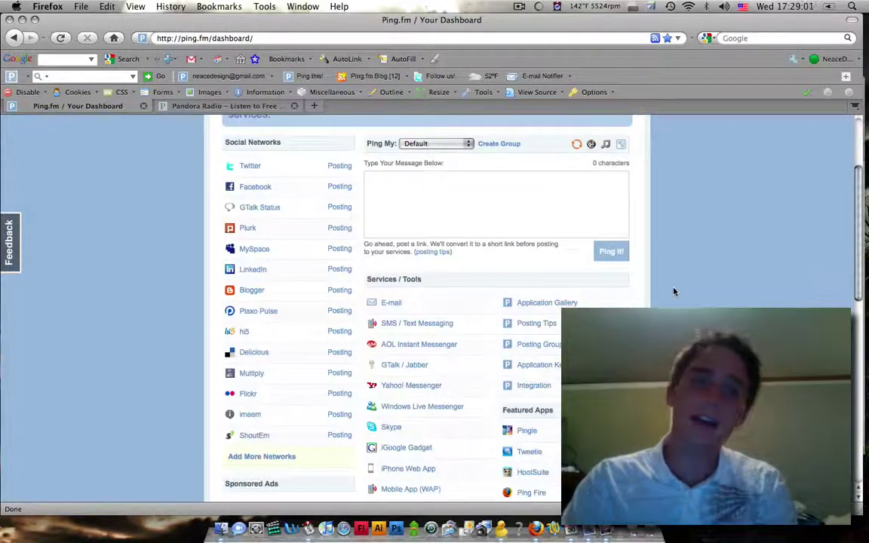
pyautogui.scroll(1, 673, 291)
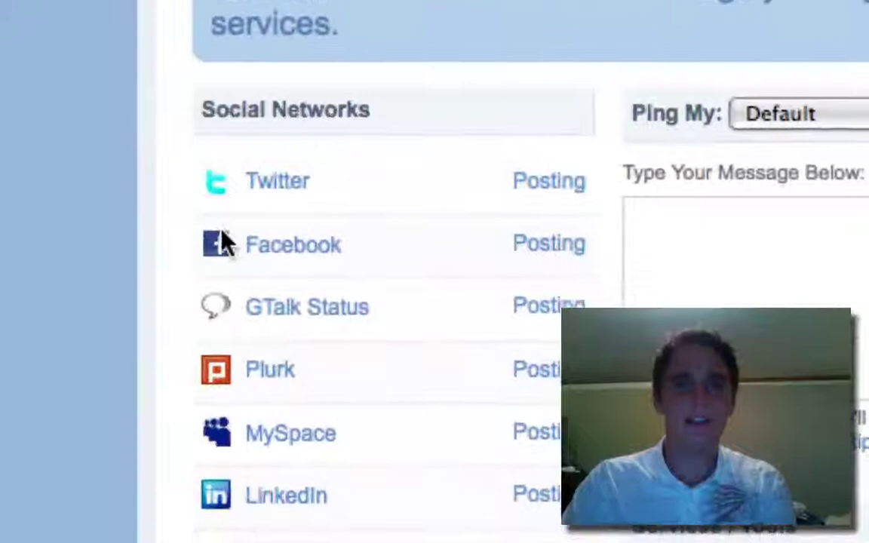
pyautogui.scroll(-3, 221, 249)
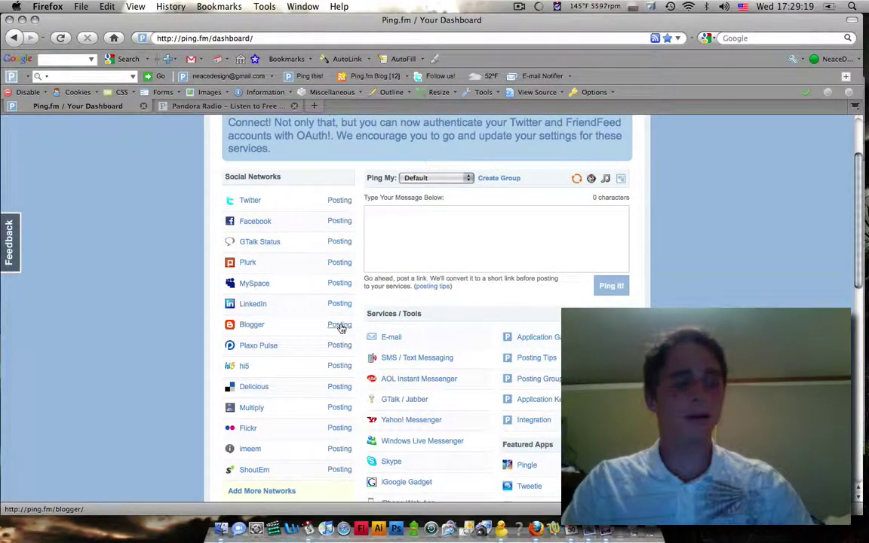
pyautogui.scroll(3, 252, 387)
pyautogui.scroll(-5, 241, 377)
pyautogui.scroll(3, 230, 365)
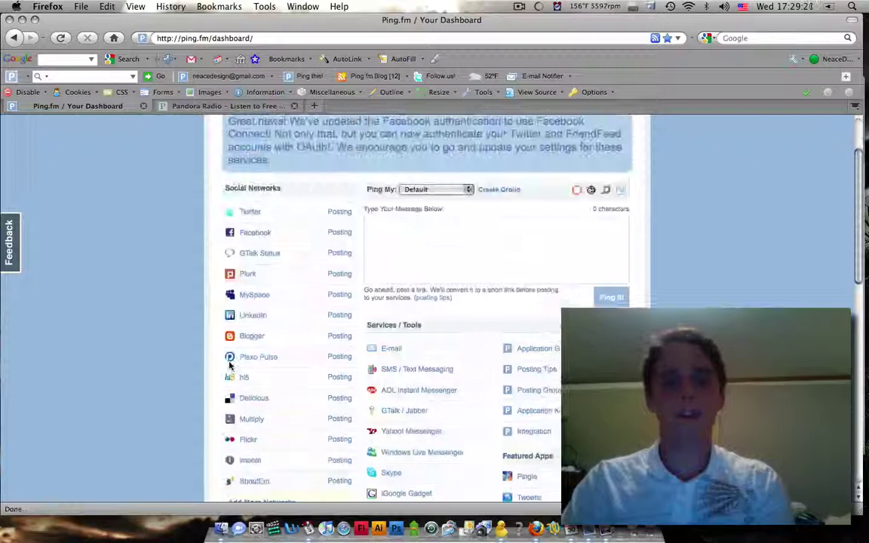
pyautogui.scroll(3, 230, 365)
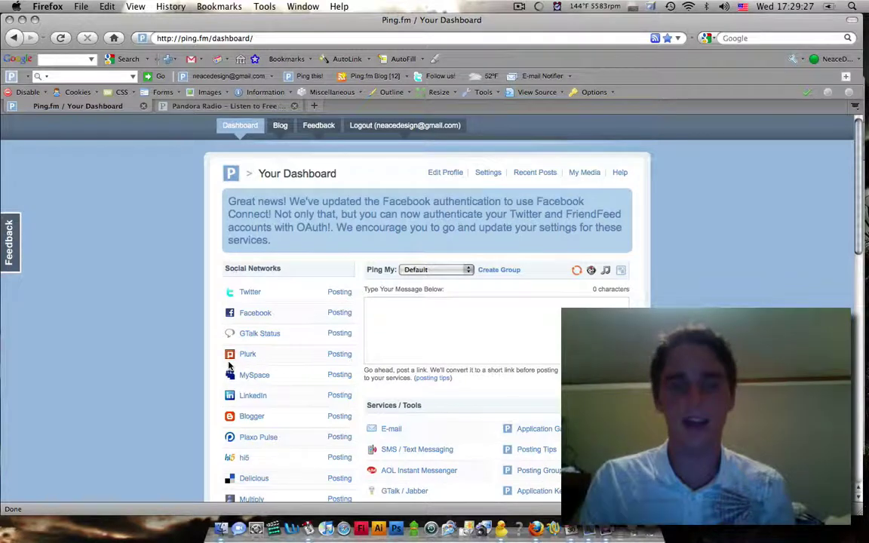
pyautogui.scroll(-5, 230, 365)
pyautogui.scroll(3, 230, 366)
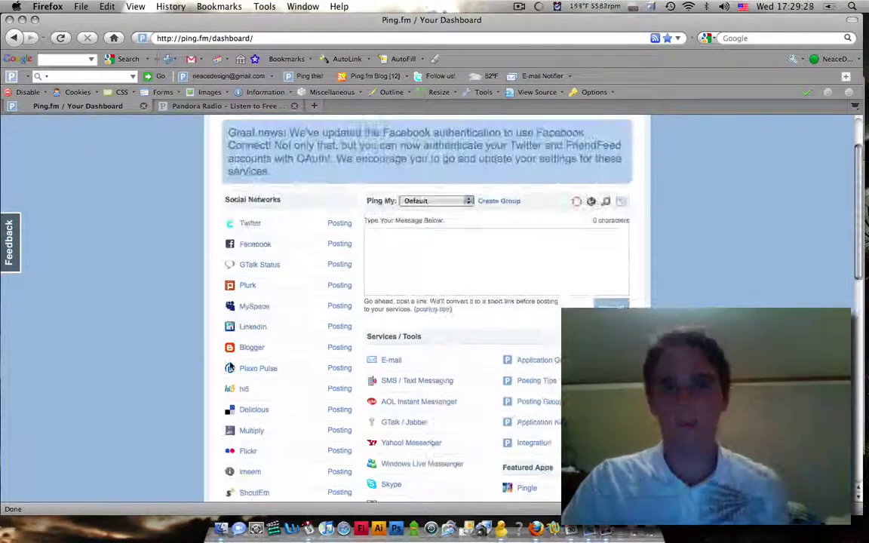
pyautogui.scroll(2, 230, 367)
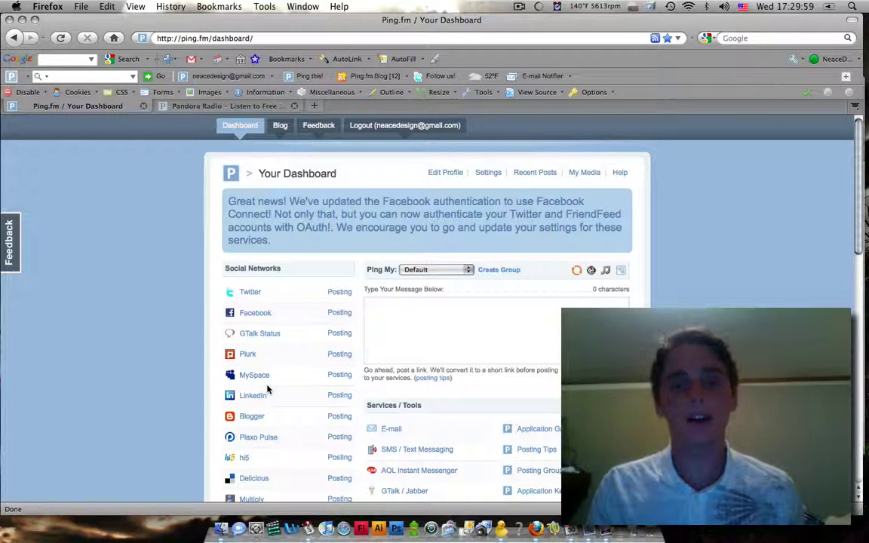
pyautogui.click(386, 335)
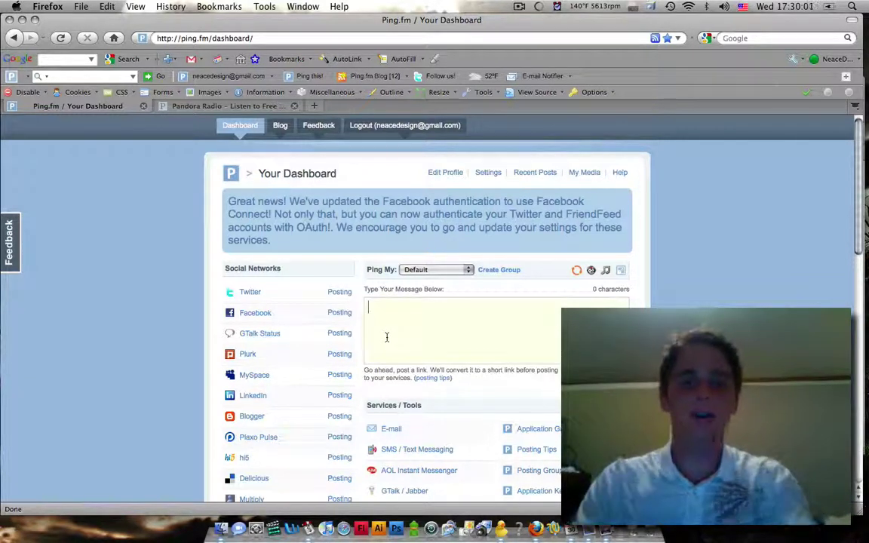
pyautogui.write('htp')
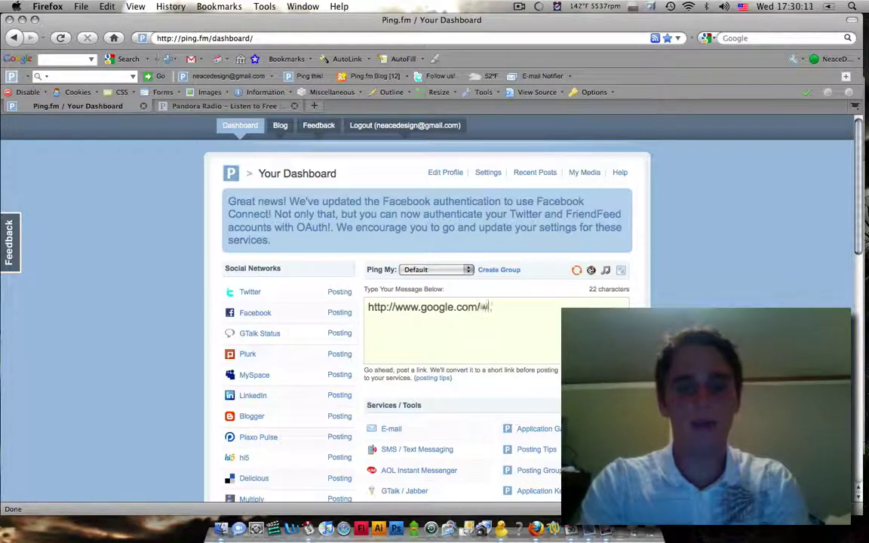
pyautogui.write('r/fsjdhfsudf')
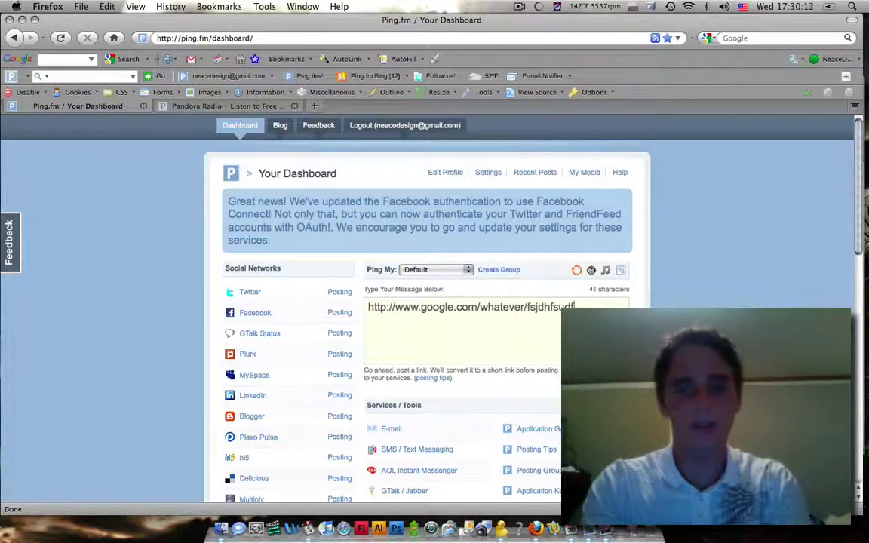
pyautogui.write('asbdasd')
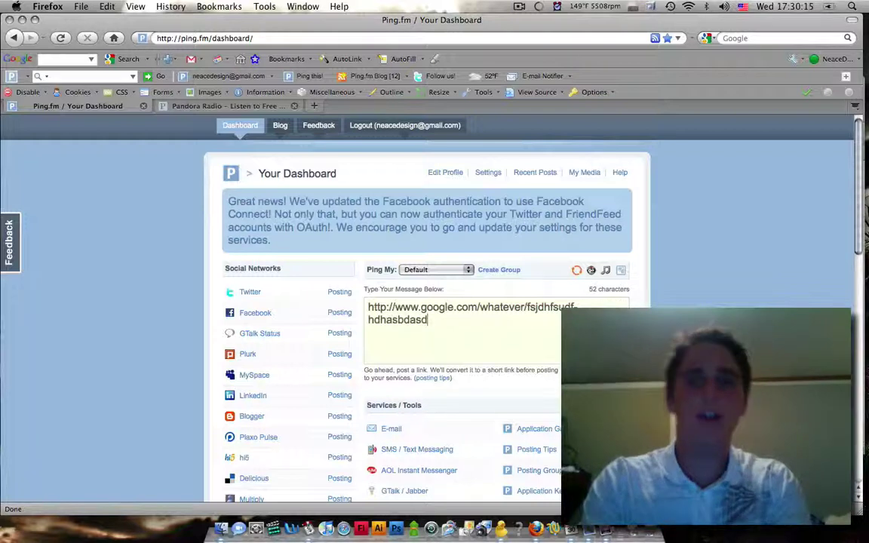
pyautogui.moveTo(421, 320); pyautogui.dragTo(287, 292)
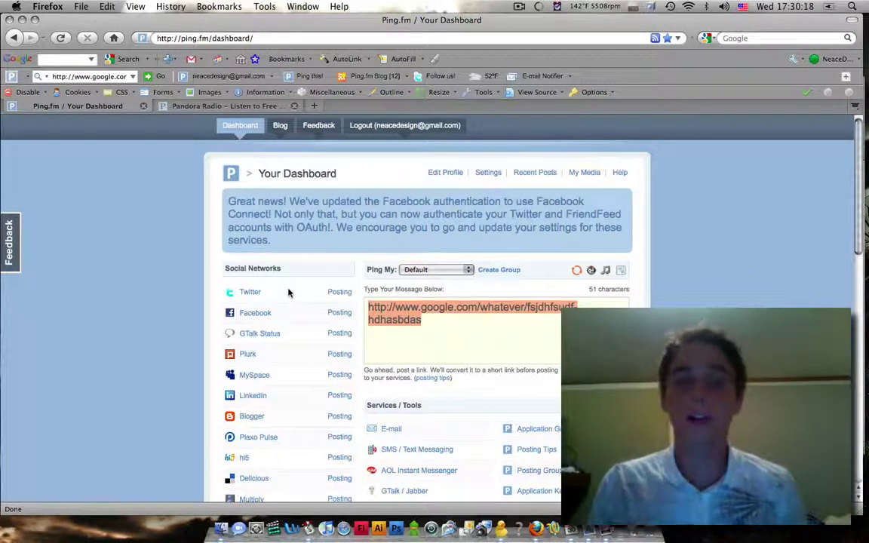
pyautogui.press('BackSpace')
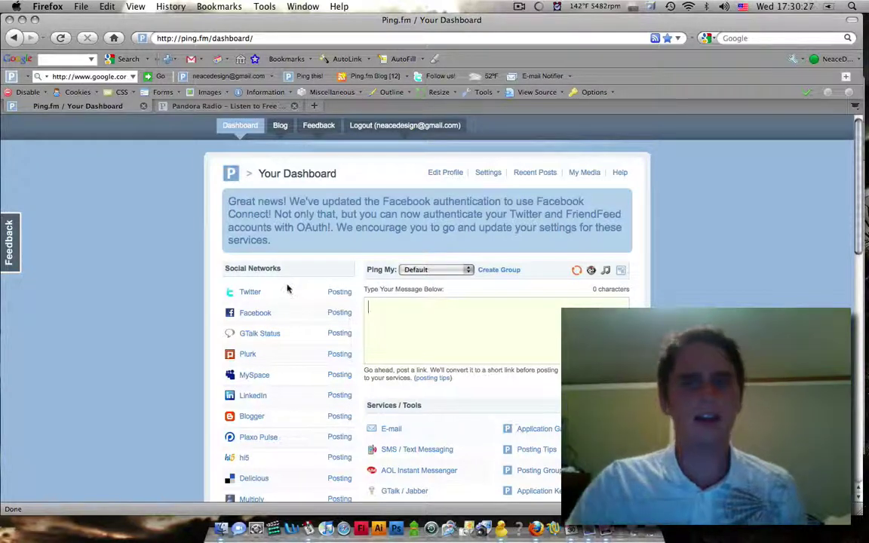
pyautogui.scroll(-2, 286, 286)
pyautogui.scroll(-6, 286, 290)
pyautogui.scroll(3, 294, 299)
pyautogui.scroll(-1, 294, 298)
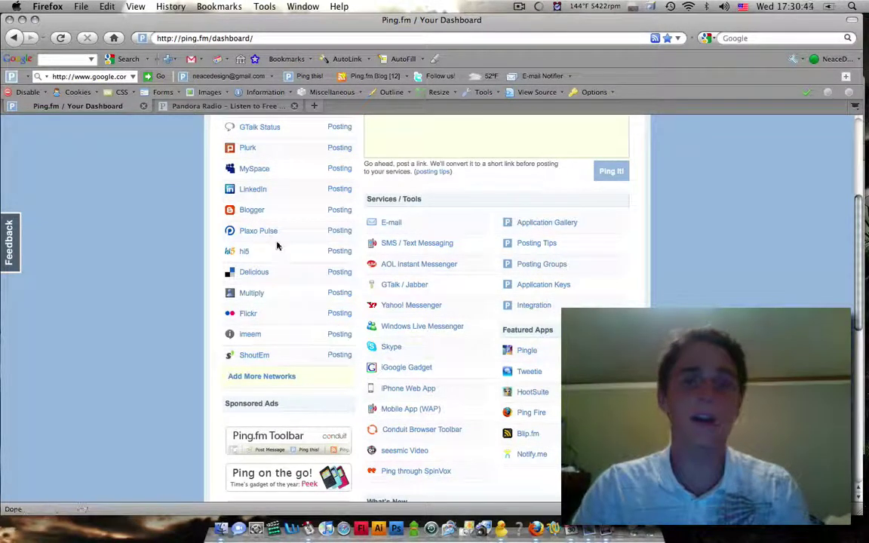
pyautogui.scroll(-5, 287, 260)
pyautogui.scroll(-3, 298, 273)
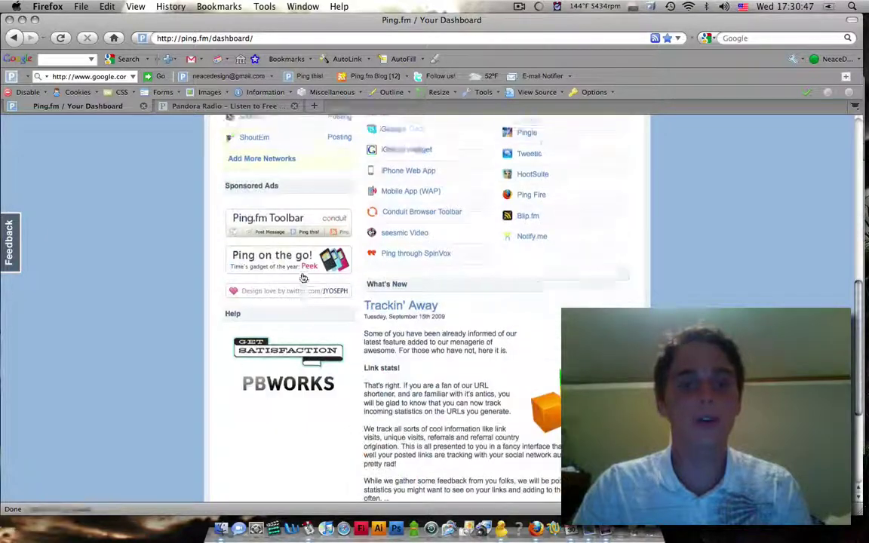
pyautogui.scroll(15, 248, 226)
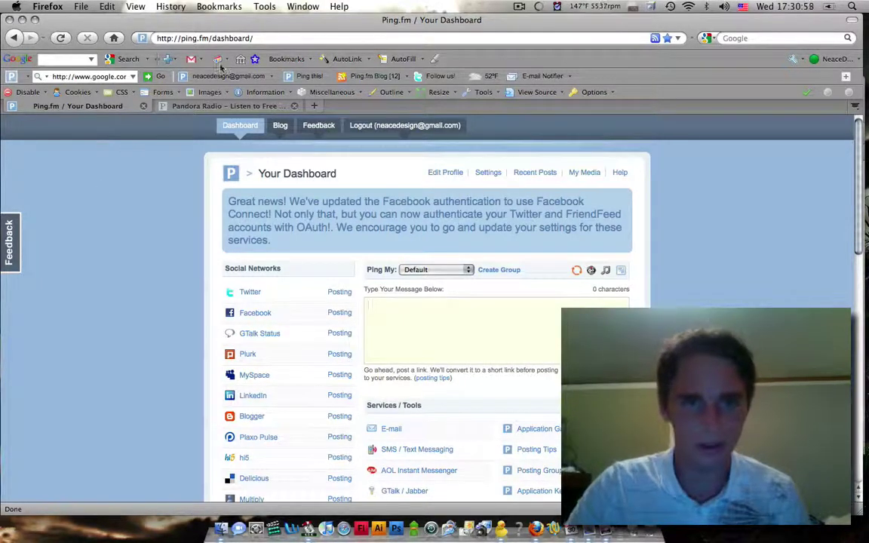
# Step: Launch the toolbar's 'Ping this!' page and select its prefilled Title and Link fields
pyautogui.click(302, 76)
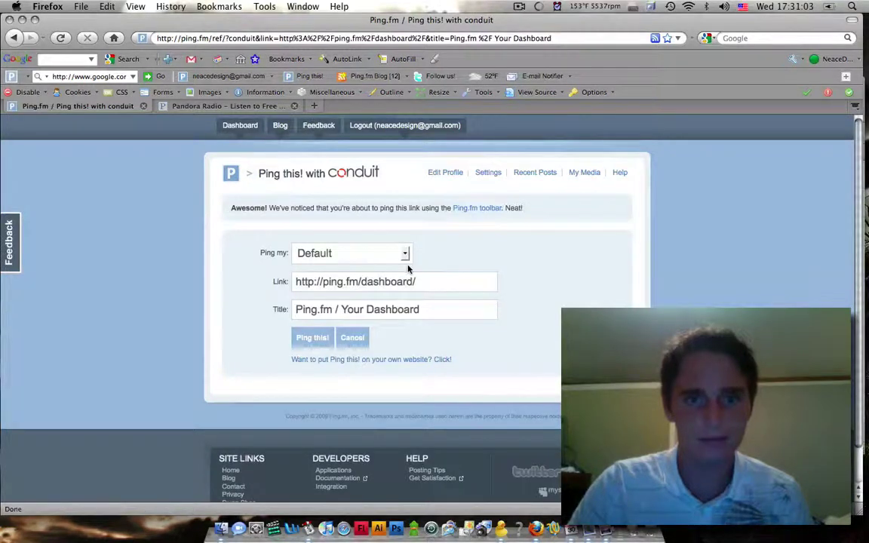
pyautogui.tripleClick(422, 313)
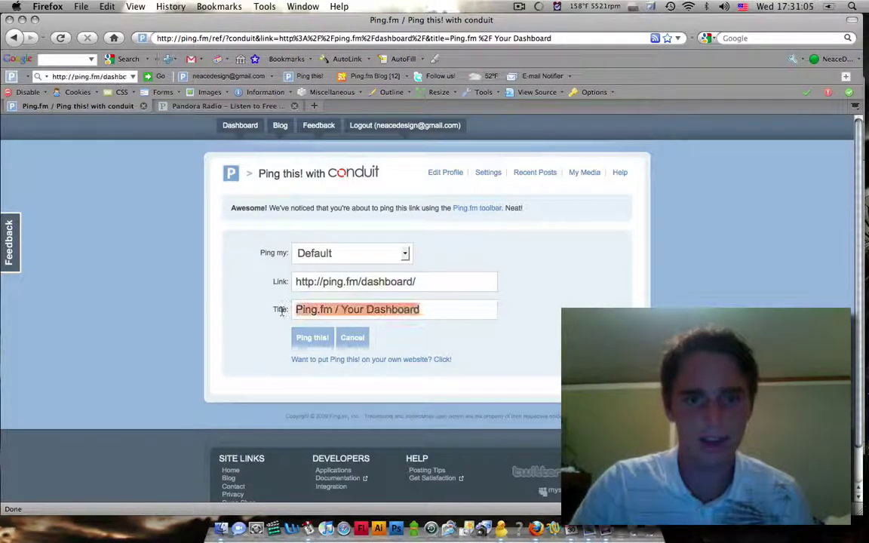
pyautogui.click(452, 279)
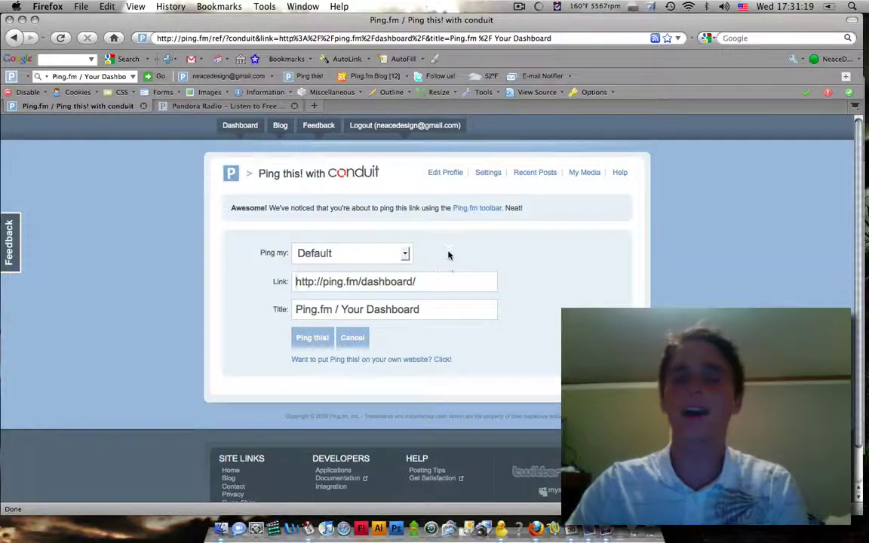
pyautogui.scroll(-1, 445, 274)
pyautogui.scroll(1, 441, 272)
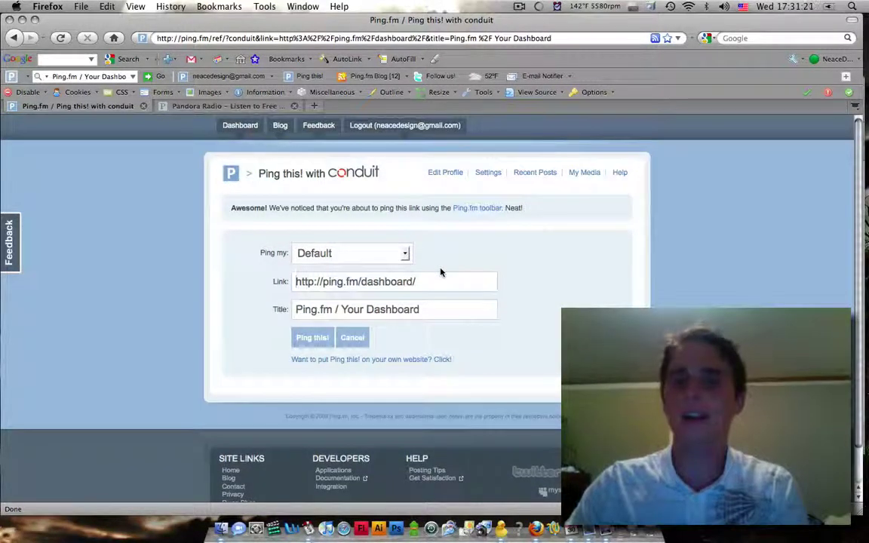